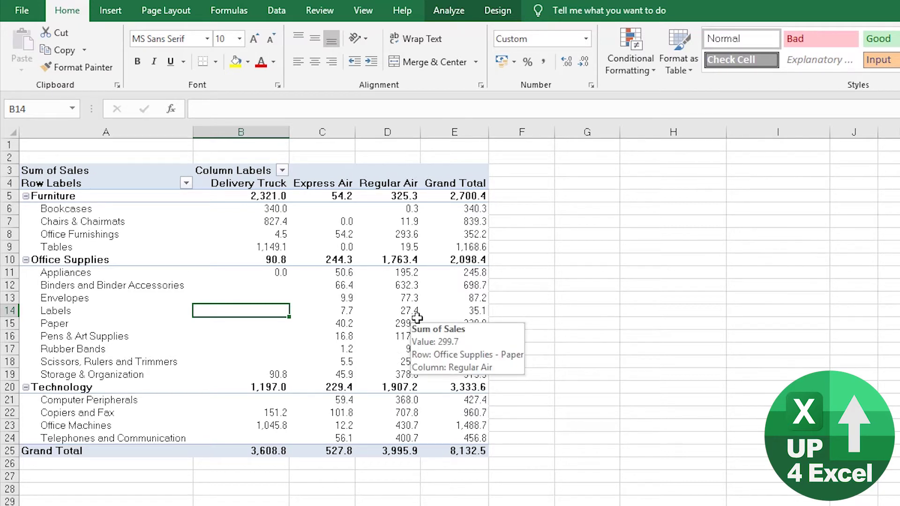
- Wrap the B4:E4 shipping-mode headers, narrow columns B to E, and autofit row 4's height
{"action": "left_click", "coordinate": [255, 185]}
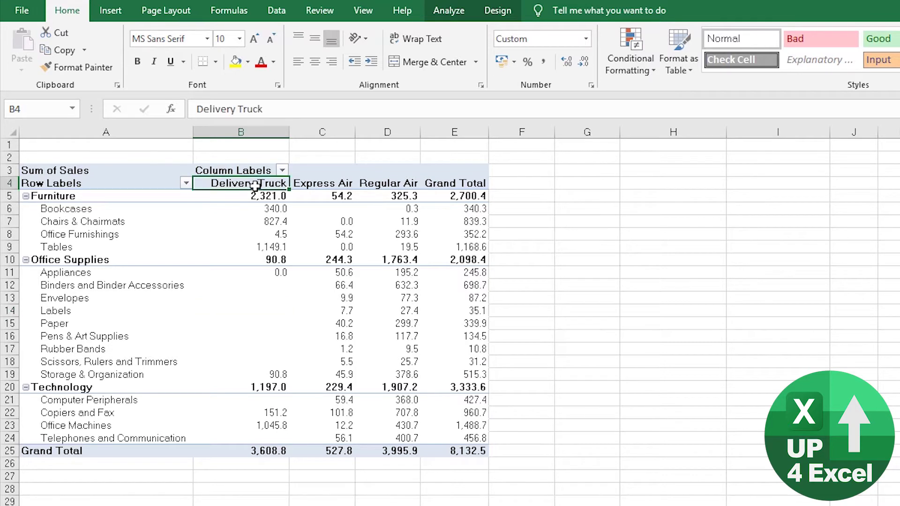
{"action": "left_click_drag", "start_coordinate": [255, 185], "coordinate": [484, 184]}
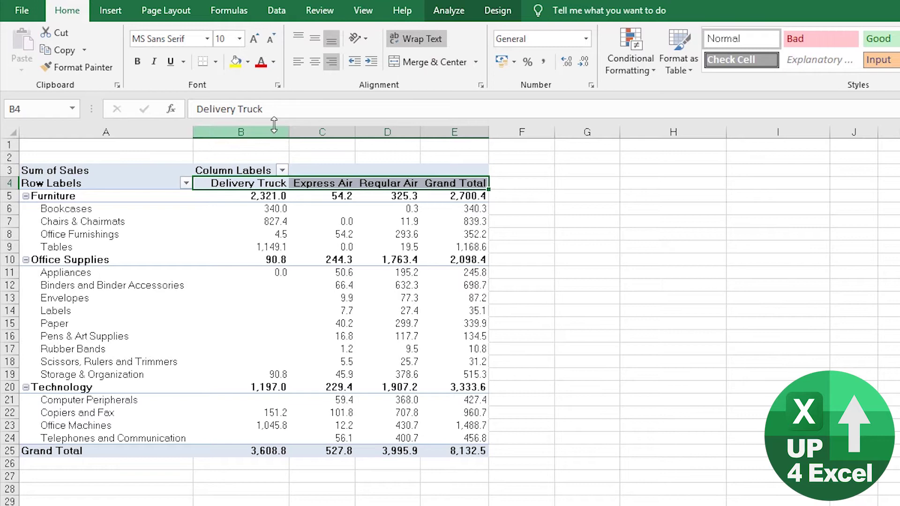
{"action": "mouse_move", "coordinate": [260, 132]}
{"action": "left_mouse_down"}
{"action": "mouse_move", "coordinate": [454, 131]}
{"action": "mouse_move", "coordinate": [405, 132]}
{"action": "left_mouse_up"}
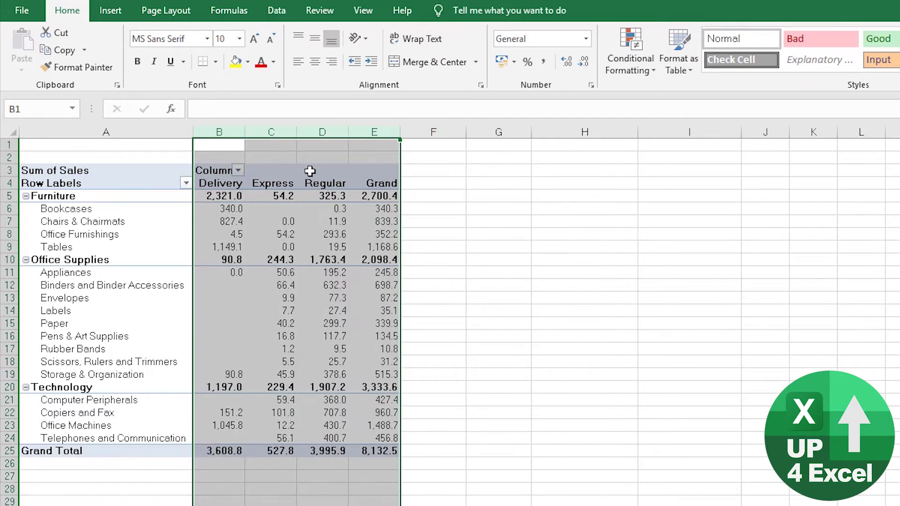
{"action": "double_click", "coordinate": [10, 190]}
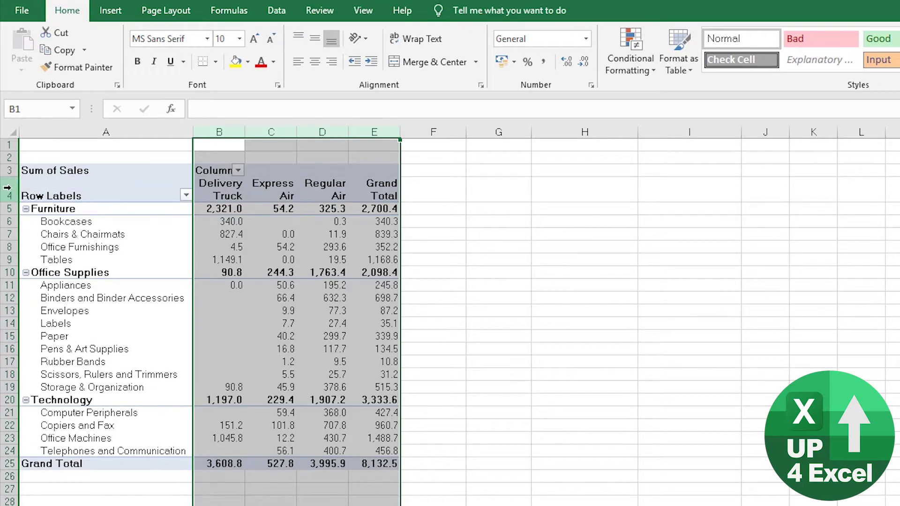
{"action": "left_click_drag", "start_coordinate": [219, 188], "coordinate": [355, 189]}
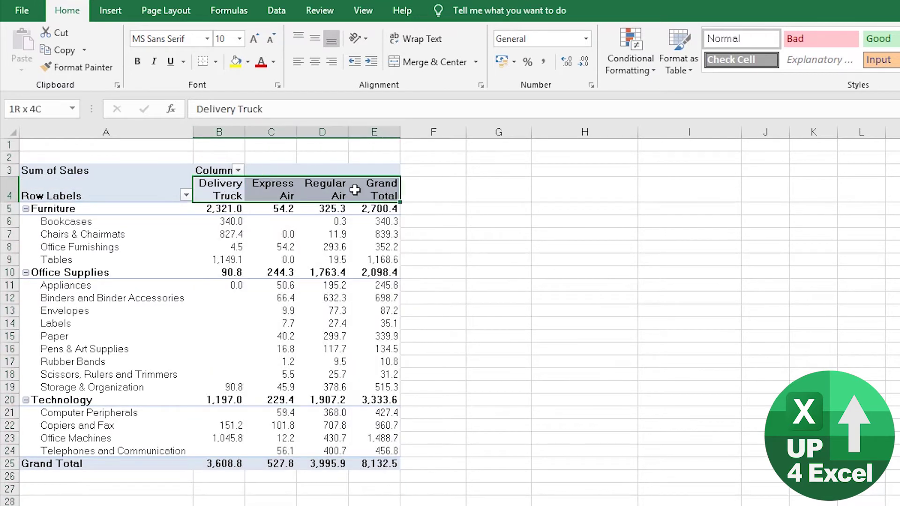
{"action": "left_click_drag", "start_coordinate": [285, 234], "coordinate": [285, 247]}
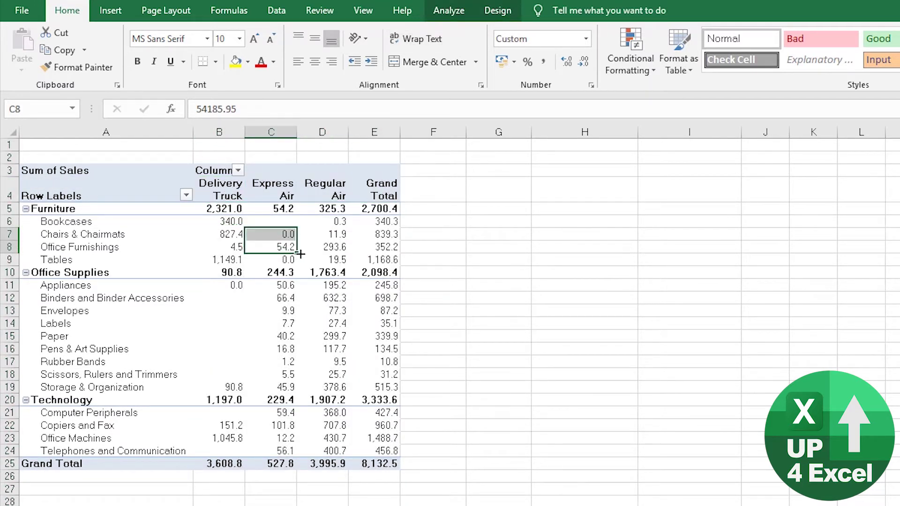
{"action": "left_click", "coordinate": [323, 247]}
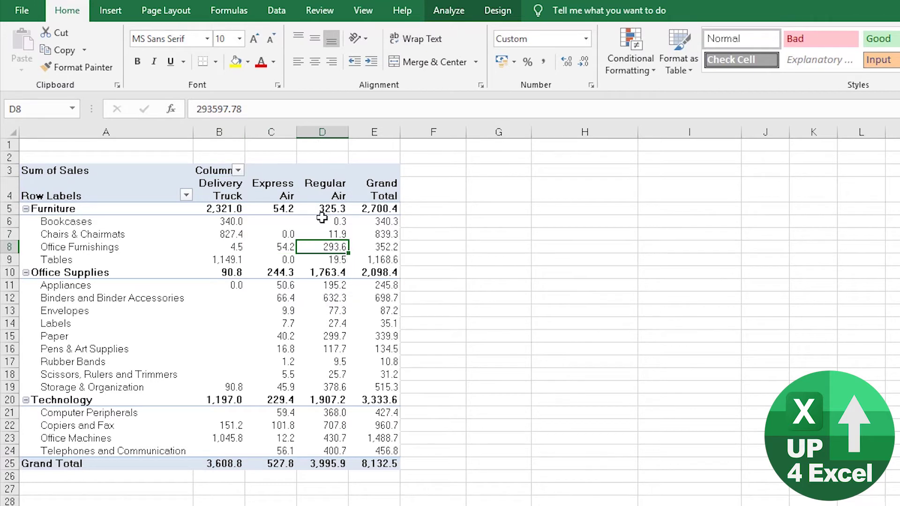
- Refresh the pivot table from a value cell, then select the Delivery Truck header in B4
{"action": "right_click", "coordinate": [313, 247]}
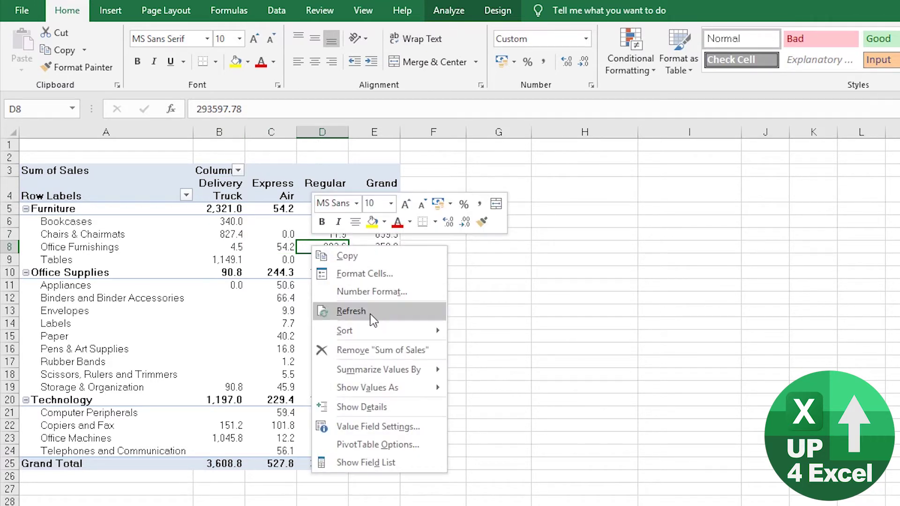
{"action": "left_click", "coordinate": [372, 315]}
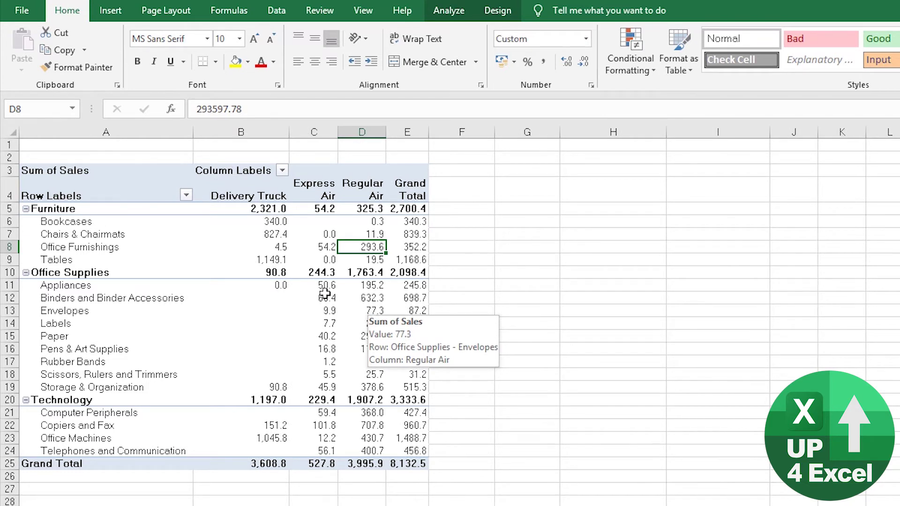
{"action": "left_click", "coordinate": [245, 190]}
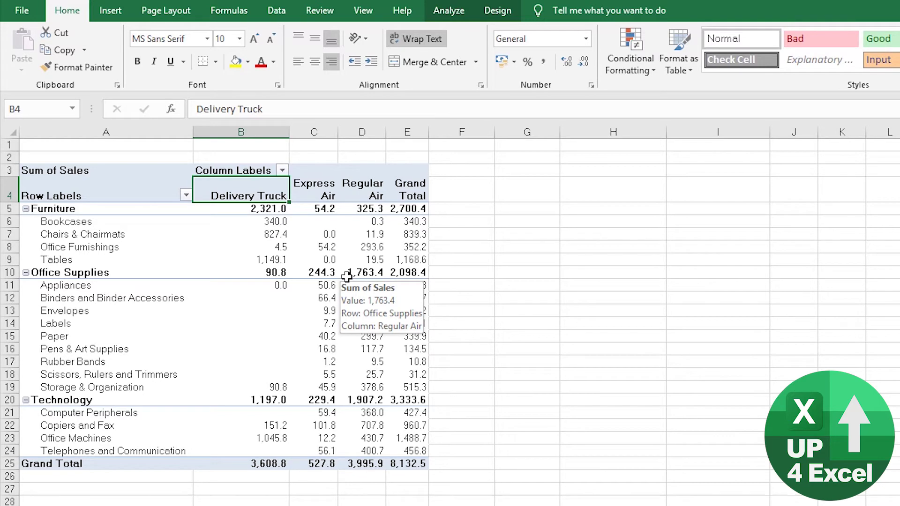
- Uncheck 'Autofit column widths on update' on the PivotTable Options Layout & Format tab
{"action": "left_click", "coordinate": [449, 10]}
{"action": "left_click", "coordinate": [39, 67]}
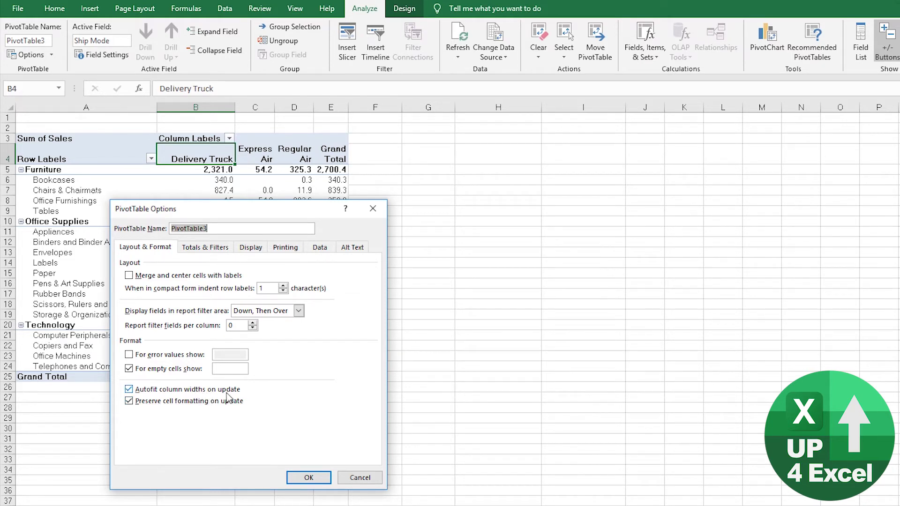
{"action": "left_click", "coordinate": [130, 390]}
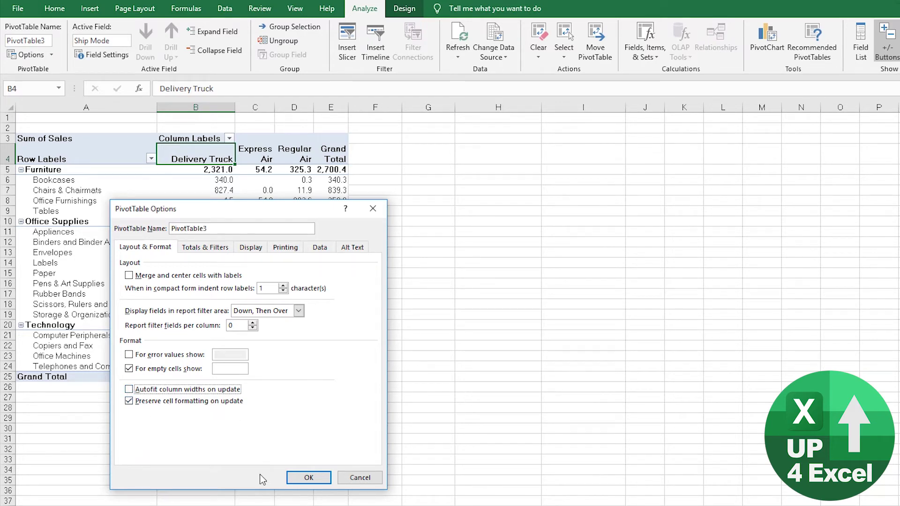
{"action": "left_click", "coordinate": [307, 479]}
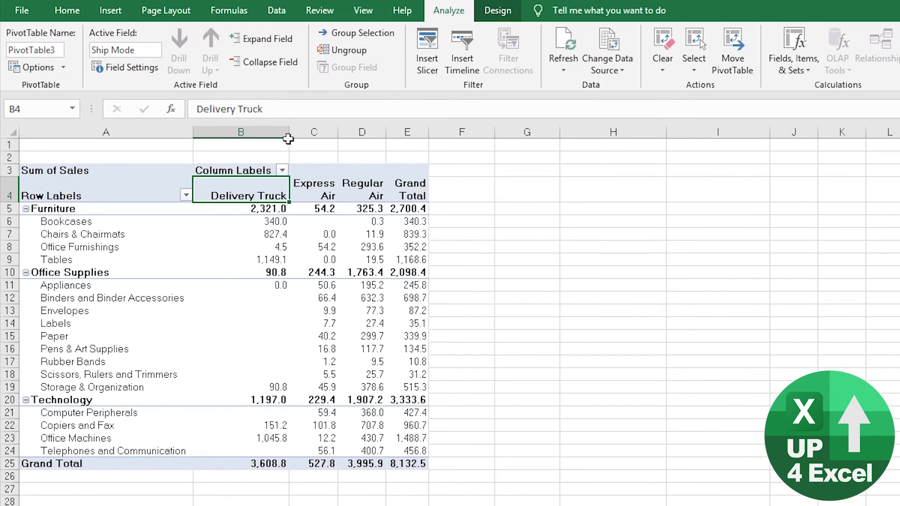
- Drag column B's right border left so the Delivery Truck header wraps onto two lines
{"action": "left_click", "coordinate": [281, 141]}
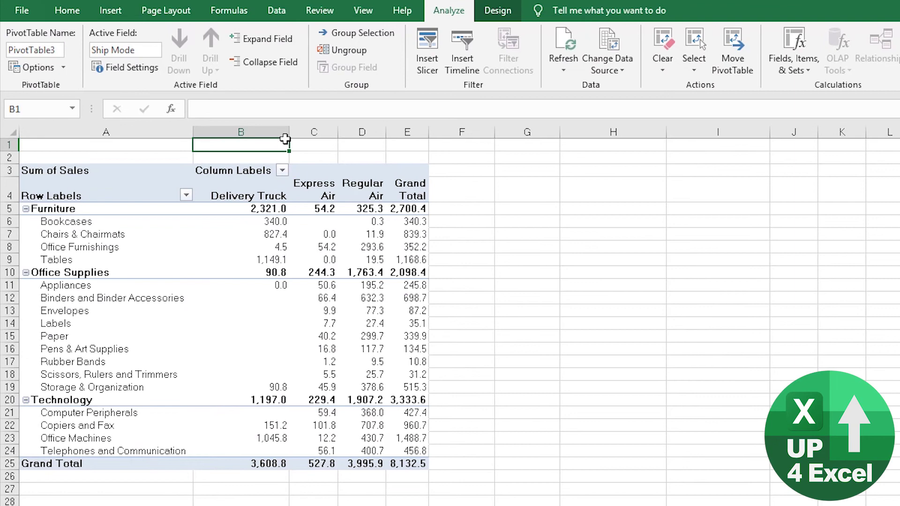
{"action": "left_click_drag", "start_coordinate": [289, 133], "coordinate": [245, 135]}
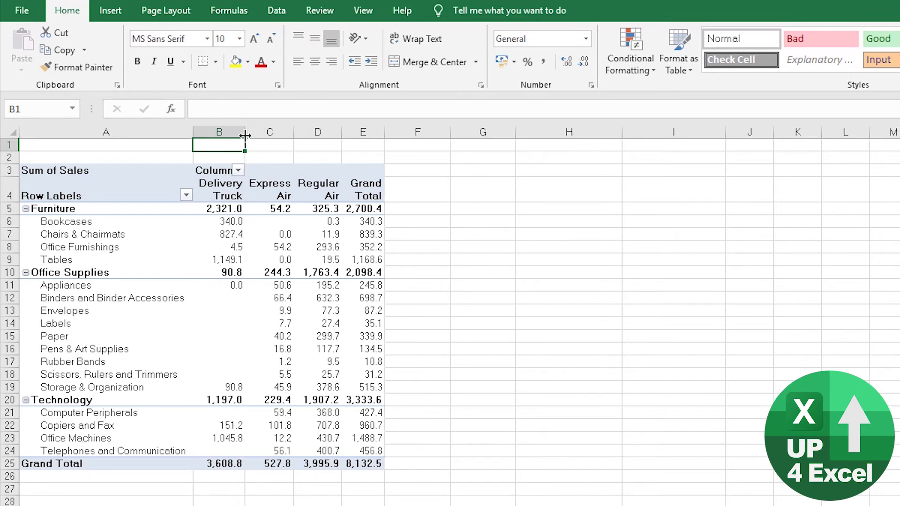
{"action": "left_click", "coordinate": [225, 261]}
- Refresh the pivot table from cell B7 to confirm the narrow widths persist
{"action": "right_click", "coordinate": [225, 236]}
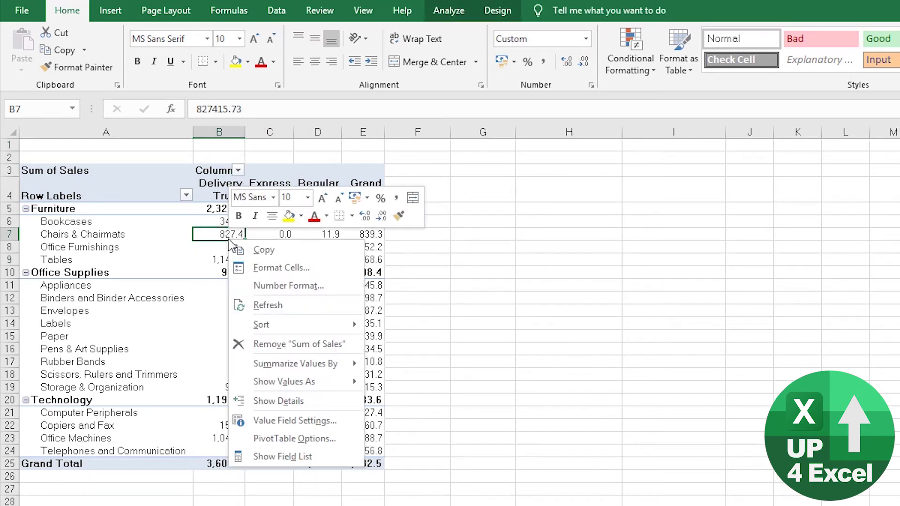
{"action": "left_click", "coordinate": [262, 307]}
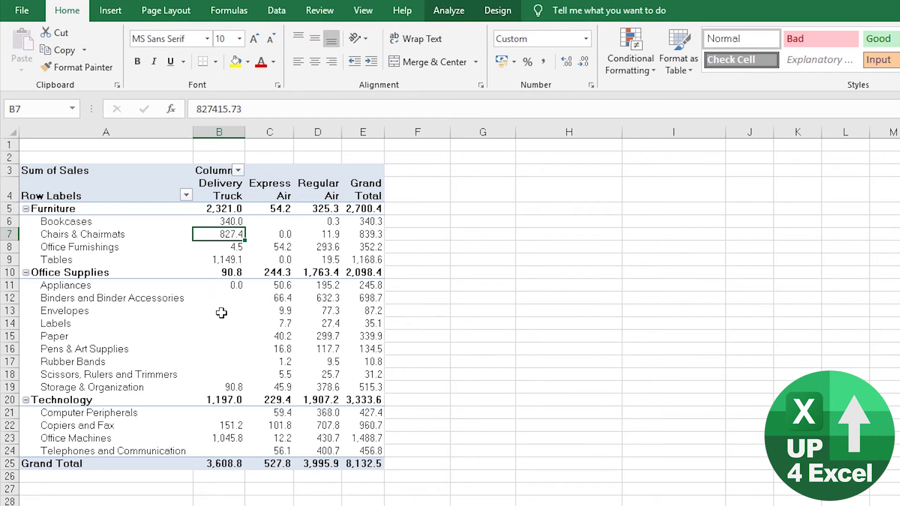